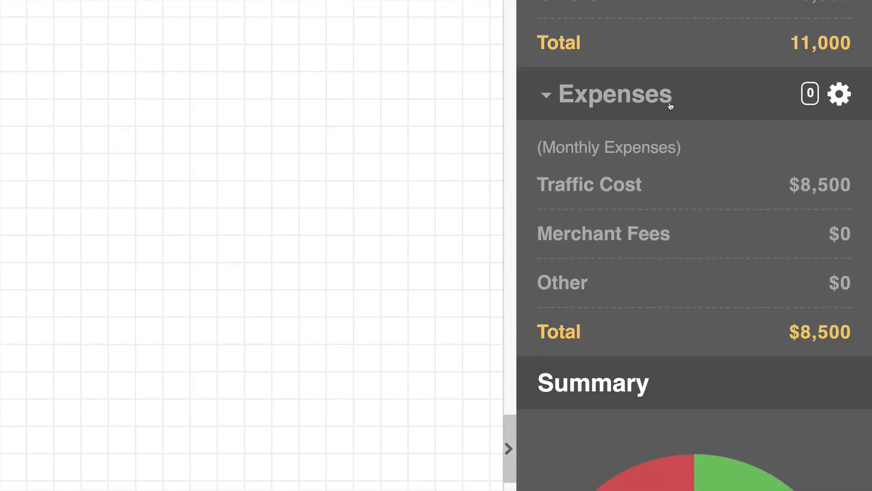
Step: Start a new entry in the Expenses list and choose Custom Expense as the expense name
{"action": "left_click", "coordinate": [838, 95]}
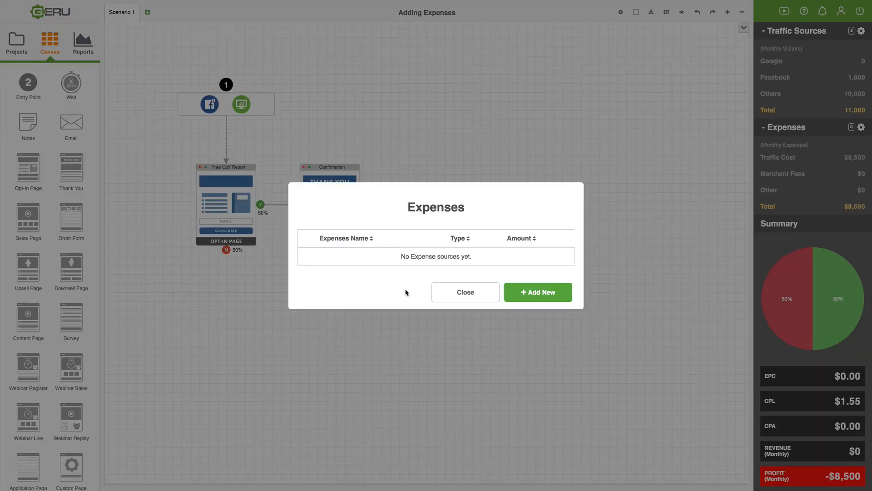
{"action": "left_click", "coordinate": [521, 294]}
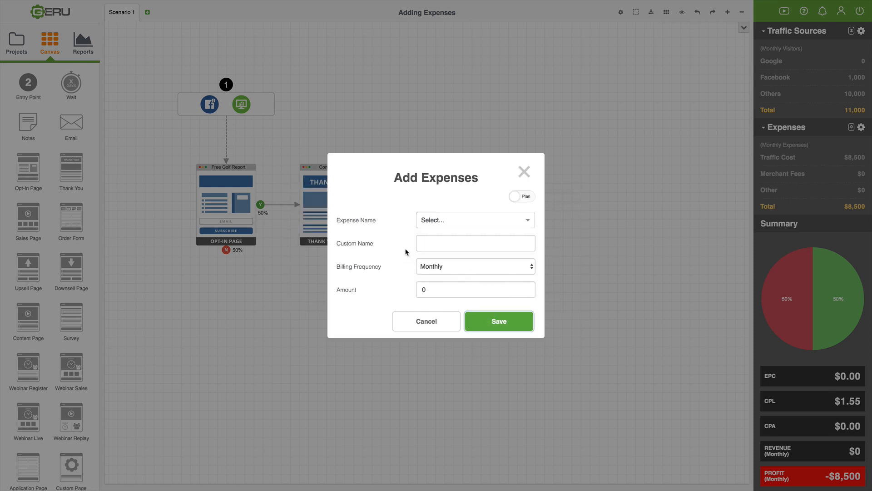
{"action": "left_click", "coordinate": [482, 221]}
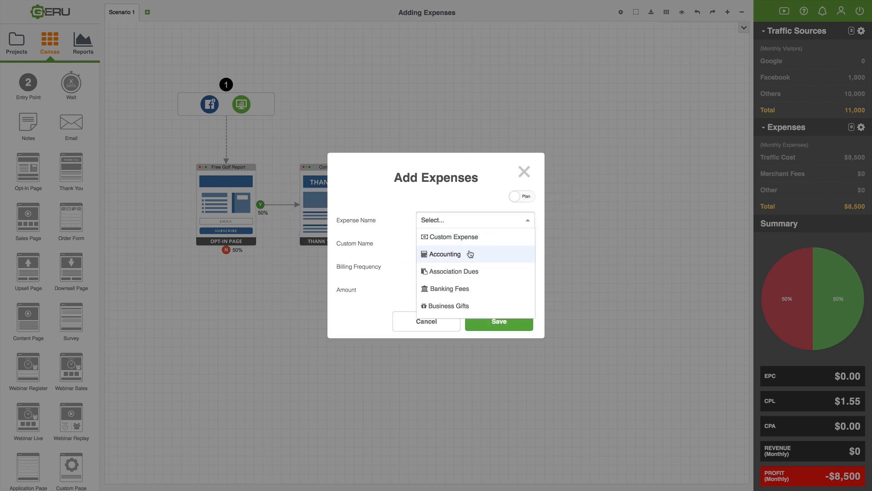
{"action": "scroll", "coordinate": [468, 253], "scroll_direction": "down", "scroll_amount": 3}
{"action": "scroll", "coordinate": [469, 255], "scroll_direction": "down", "scroll_amount": 5}
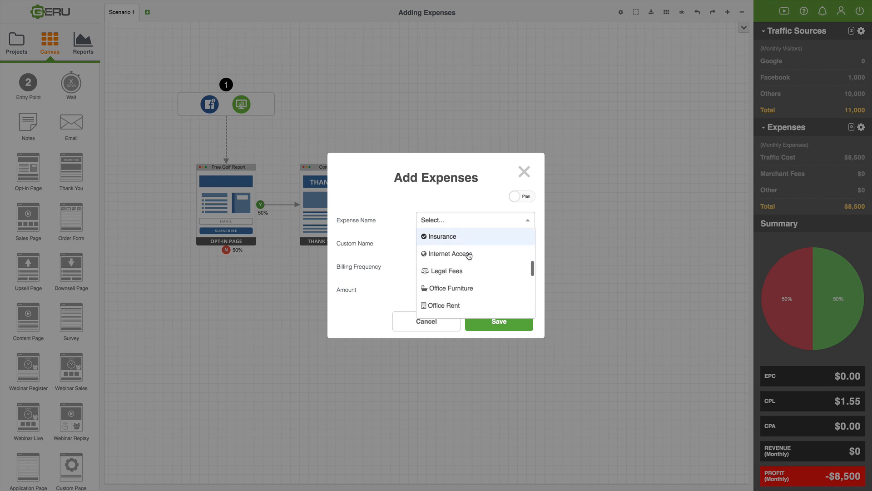
{"action": "scroll", "coordinate": [465, 263], "scroll_direction": "up", "scroll_amount": 3}
{"action": "scroll", "coordinate": [465, 268], "scroll_direction": "up", "scroll_amount": 5}
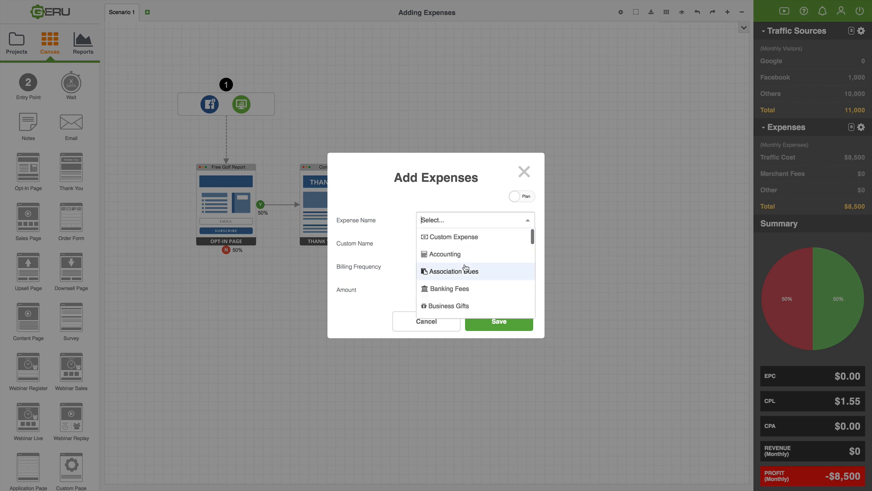
{"action": "left_click", "coordinate": [450, 238]}
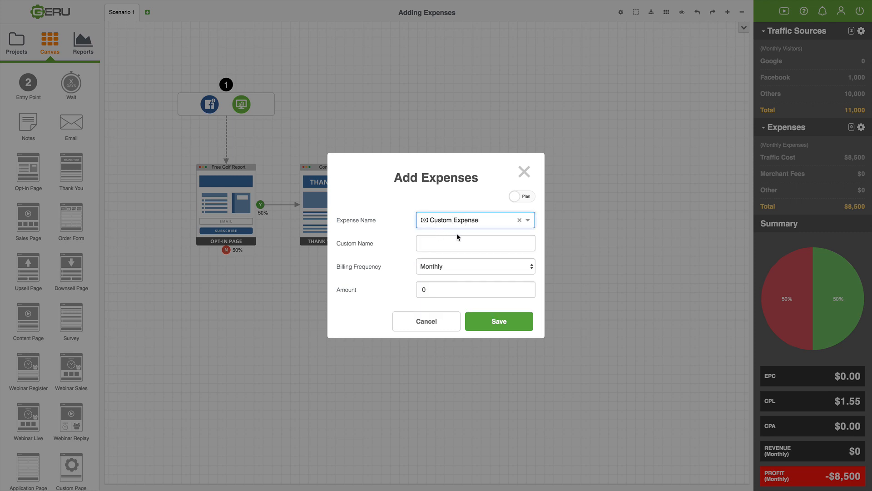
Step: Enter "My Expense" as the custom name of the new expense
{"action": "left_click", "coordinate": [432, 243]}
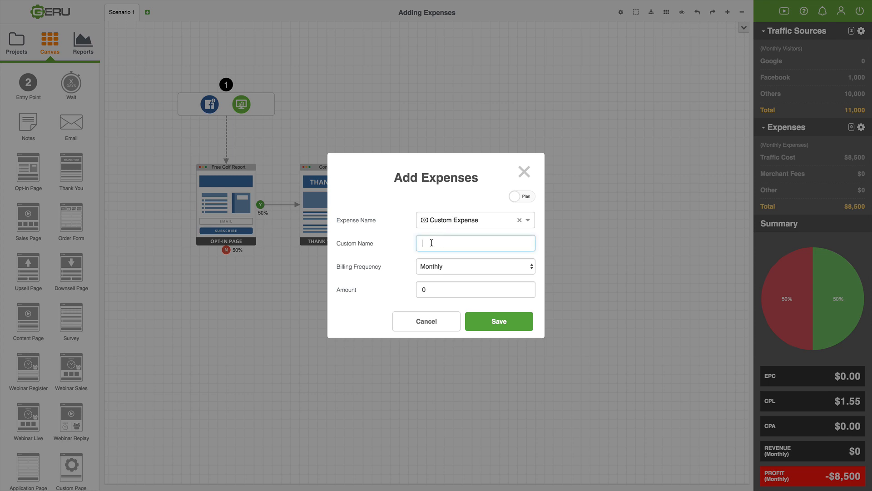
{"action": "type", "text": "My Expense"}
{"action": "left_click", "coordinate": [383, 268]}
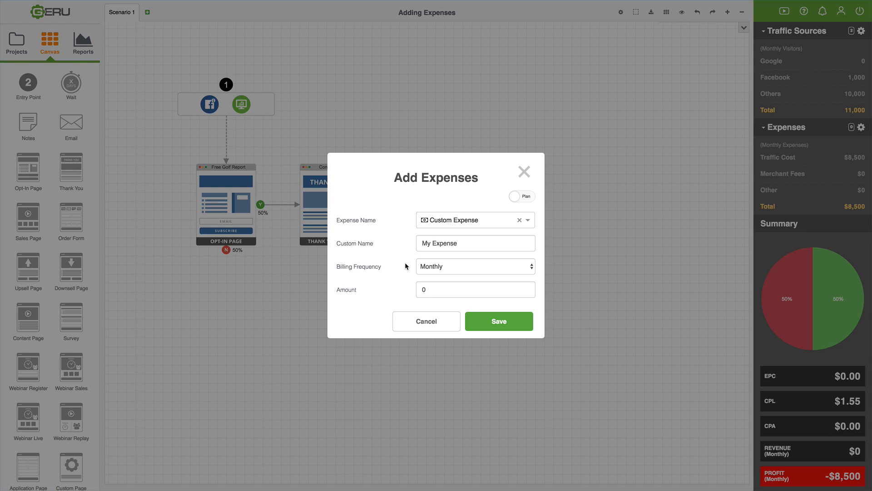
Step: Check the available billing frequencies for the new expense, leaving Monthly selected
{"action": "left_click", "coordinate": [427, 291]}
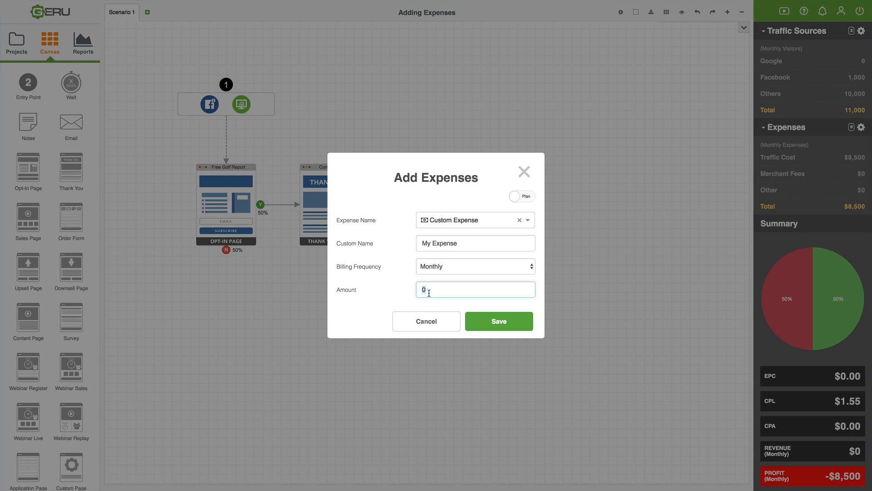
{"action": "left_click", "coordinate": [397, 284]}
{"action": "left_click", "coordinate": [420, 266]}
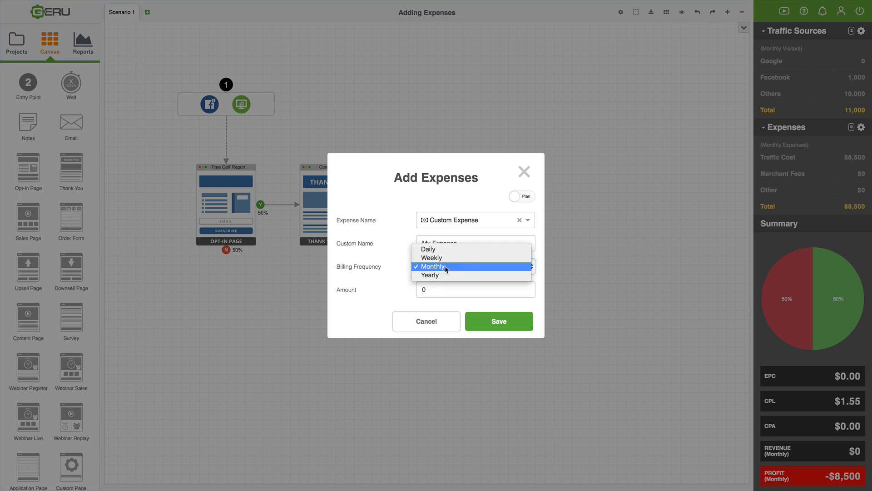
{"action": "left_click", "coordinate": [401, 263]}
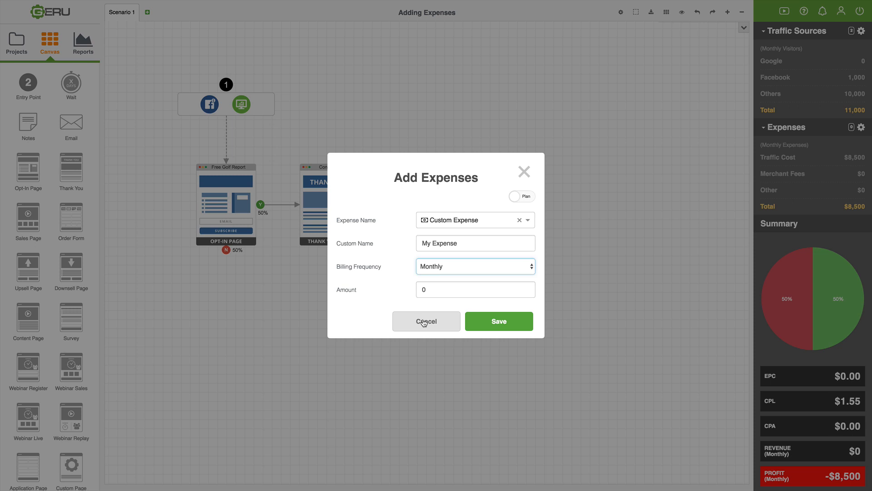
Step: Name the custom expense "All Expenses", set its amount to 5000, and save it, closing the expense list
{"action": "triple_click", "coordinate": [460, 242]}
{"action": "type", "text": "All"}
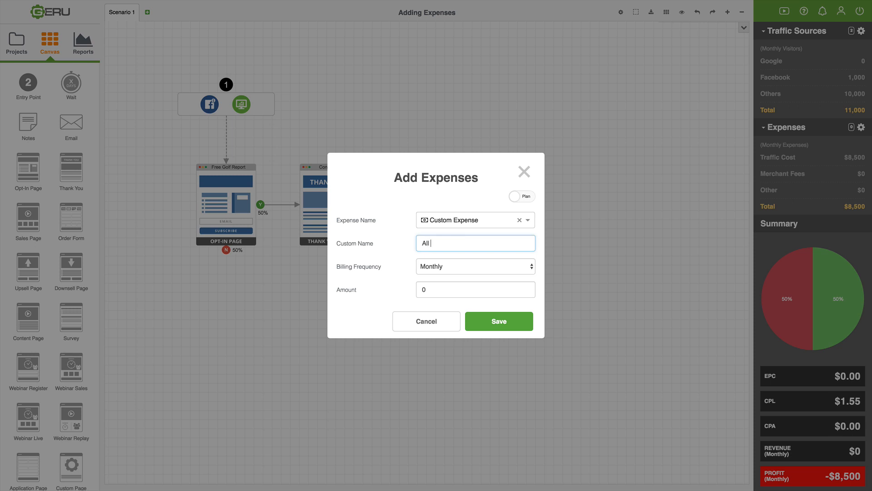
{"action": "type", "text": " Expenses"}
{"action": "left_click", "coordinate": [432, 291]}
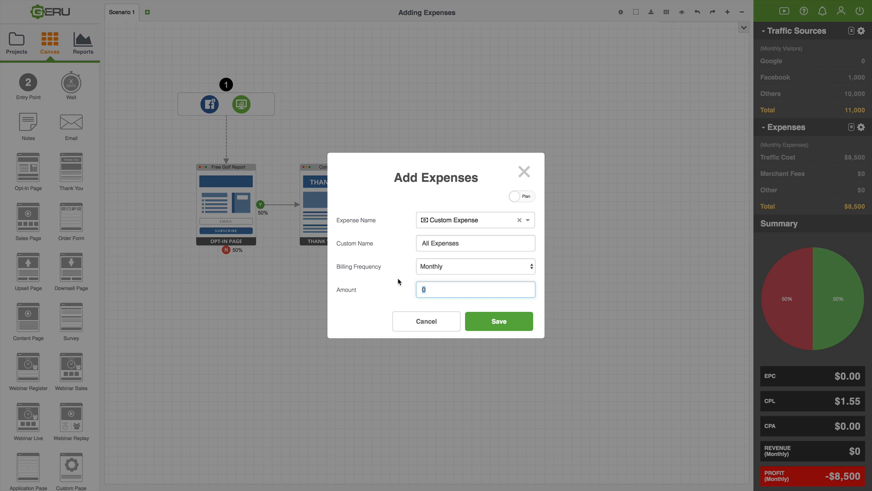
{"action": "type", "text": "5000"}
{"action": "left_click", "coordinate": [494, 327]}
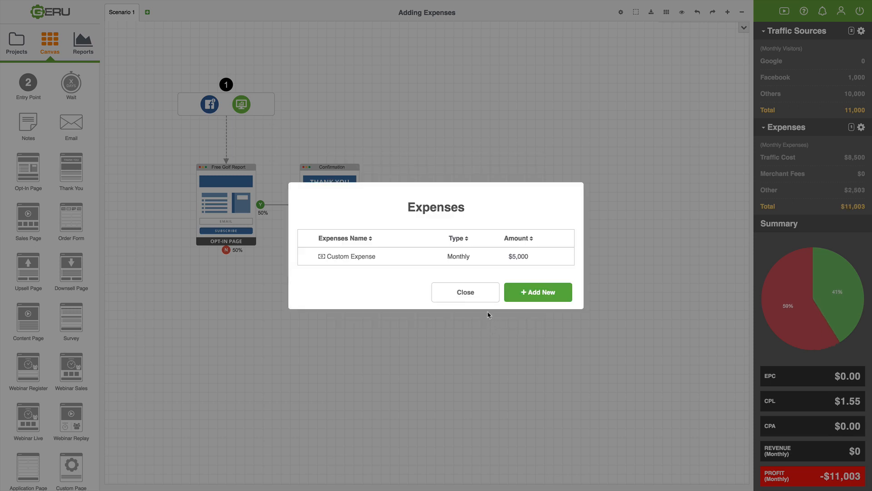
{"action": "left_click", "coordinate": [468, 292]}
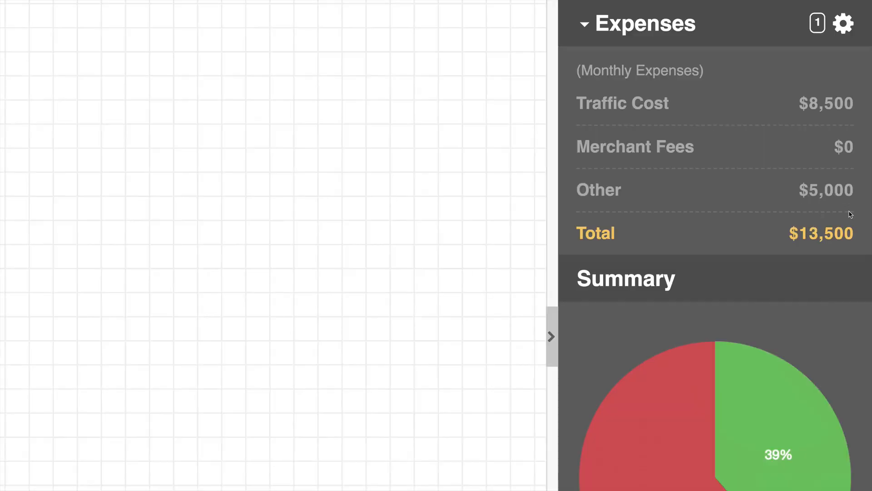
Step: Examine the monthly expense breakdown, the Traffic and Total Expenses slices of the summary chart, and the revenue and profit figures
{"action": "scroll", "coordinate": [745, 188], "scroll_direction": "down", "scroll_amount": 2}
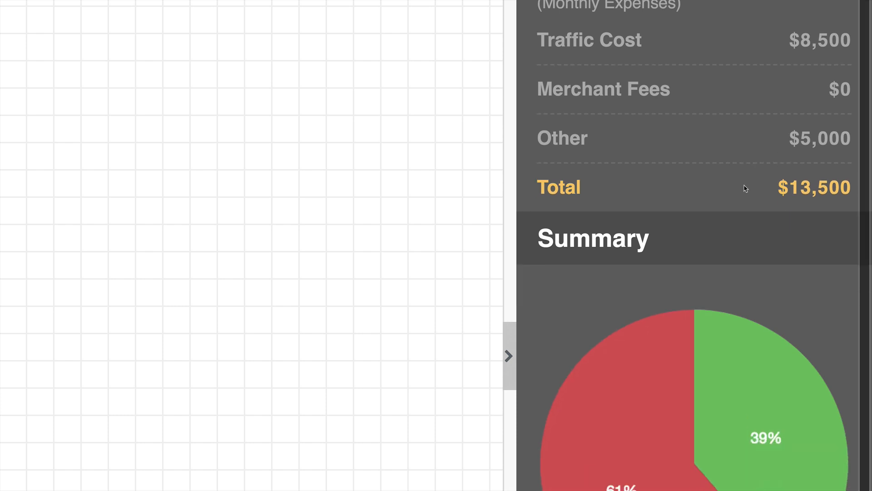
{"action": "scroll", "coordinate": [746, 188], "scroll_direction": "down", "scroll_amount": 4}
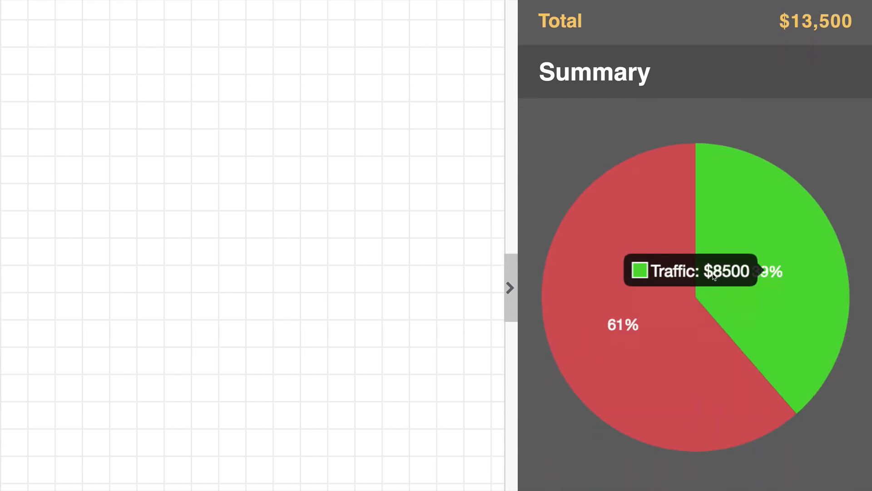
{"action": "mouse_move", "coordinate": [713, 393]}
{"action": "mouse_move", "coordinate": [722, 196]}
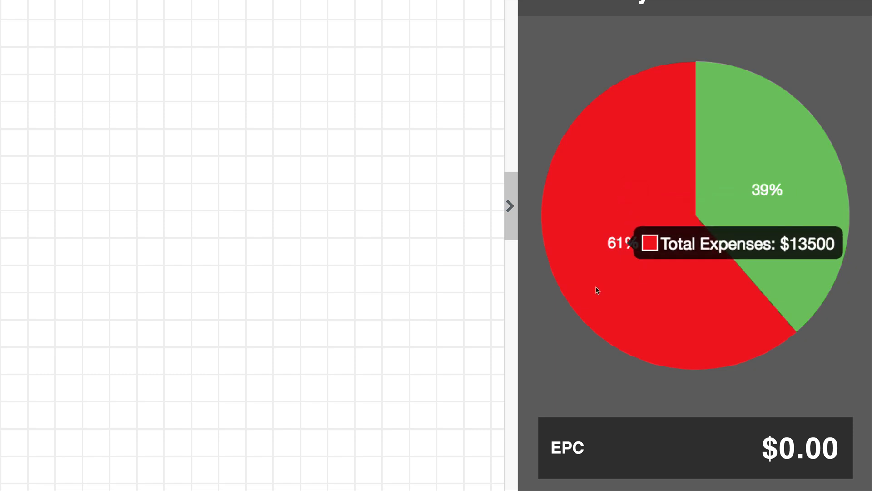
{"action": "scroll", "coordinate": [598, 295], "scroll_direction": "down", "scroll_amount": 6}
{"action": "scroll", "coordinate": [595, 304], "scroll_direction": "down", "scroll_amount": 5}
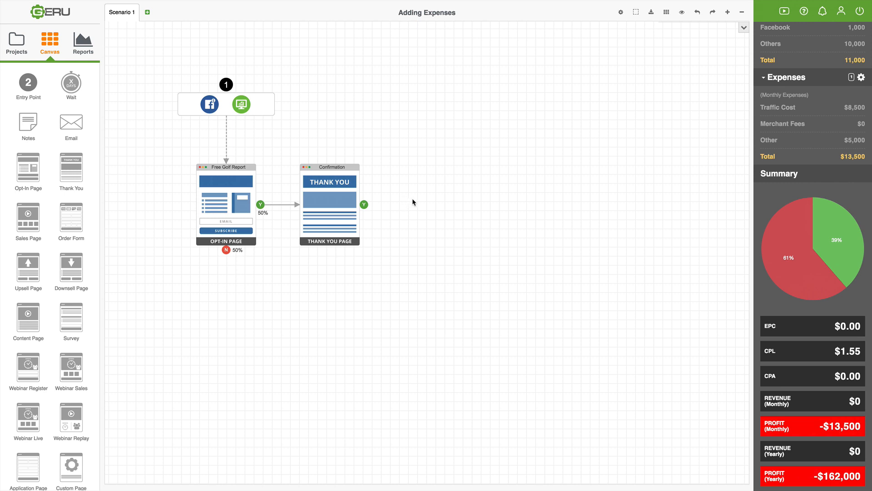
Step: Open the saved custom expense to review its details, and exit the expense list without making changes
{"action": "scroll", "coordinate": [856, 186], "scroll_direction": "up", "scroll_amount": 2}
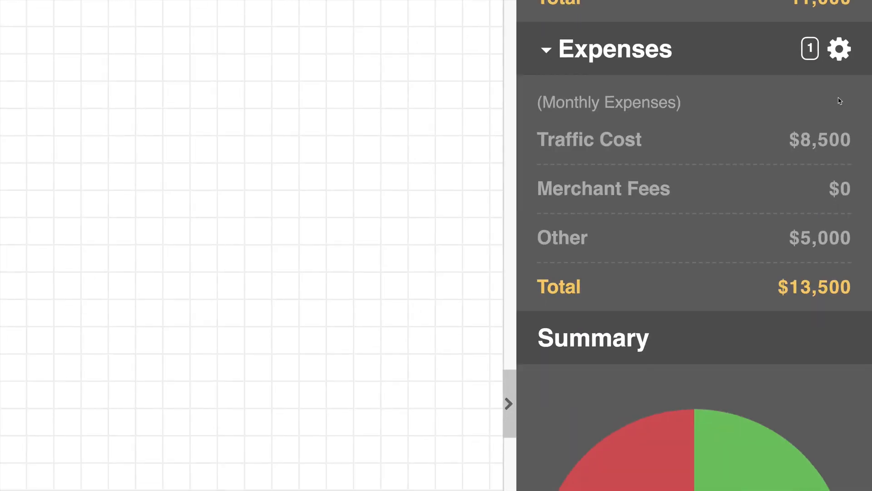
{"action": "left_click", "coordinate": [840, 50]}
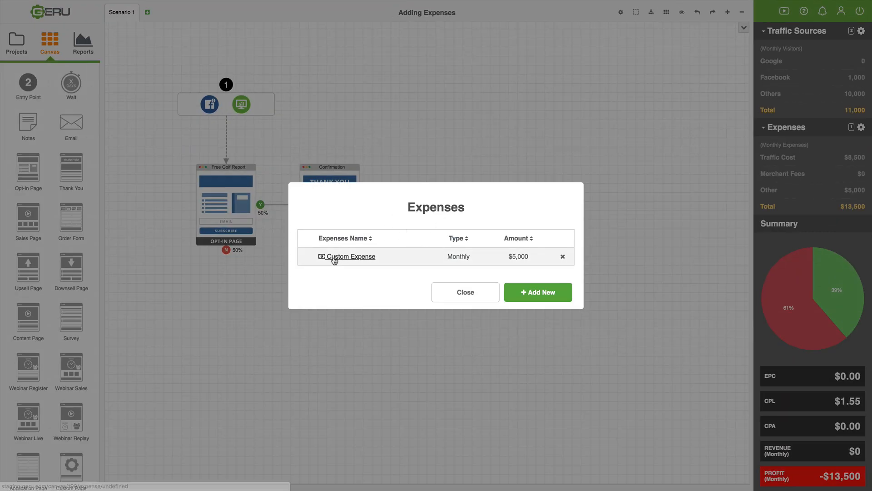
{"action": "left_click", "coordinate": [362, 258]}
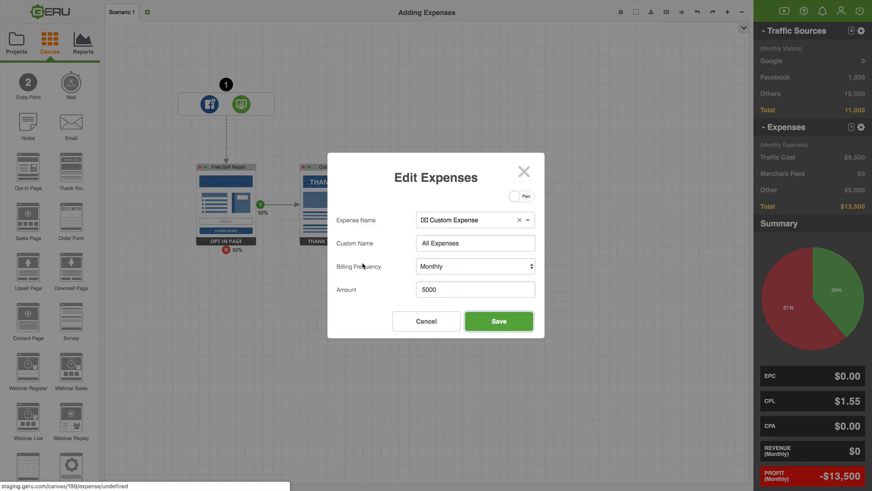
{"action": "left_click", "coordinate": [426, 320]}
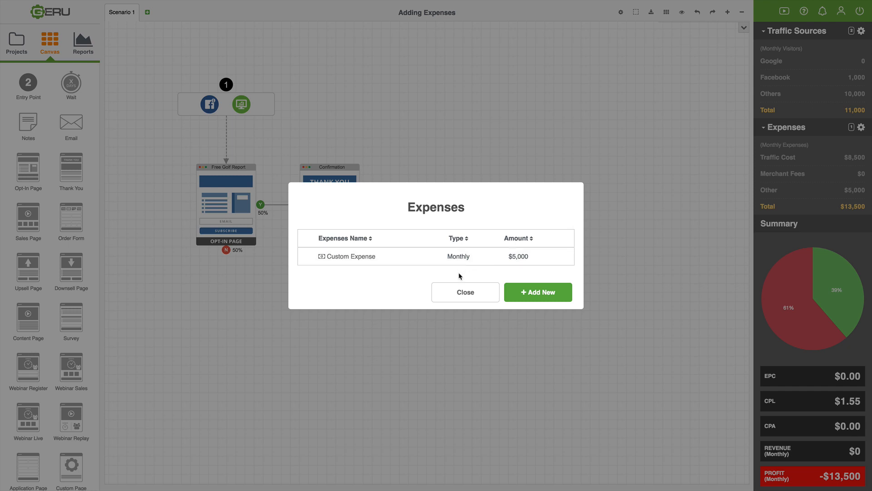
{"action": "left_click", "coordinate": [466, 293]}
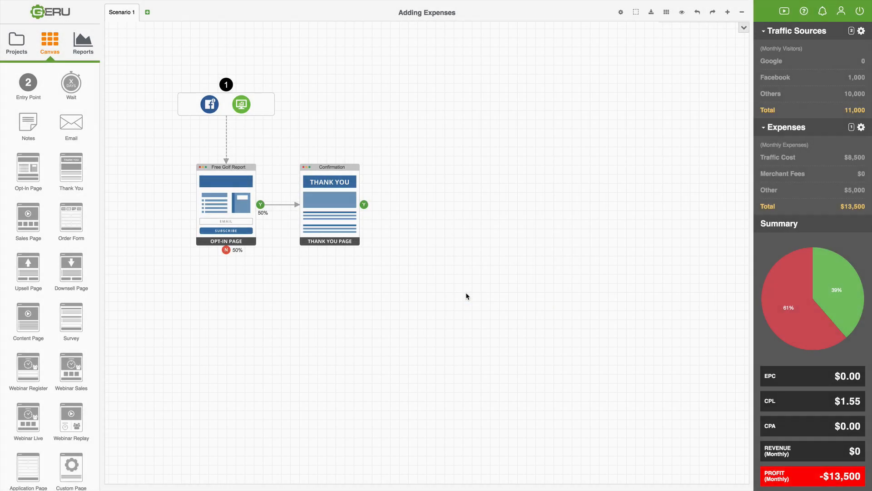